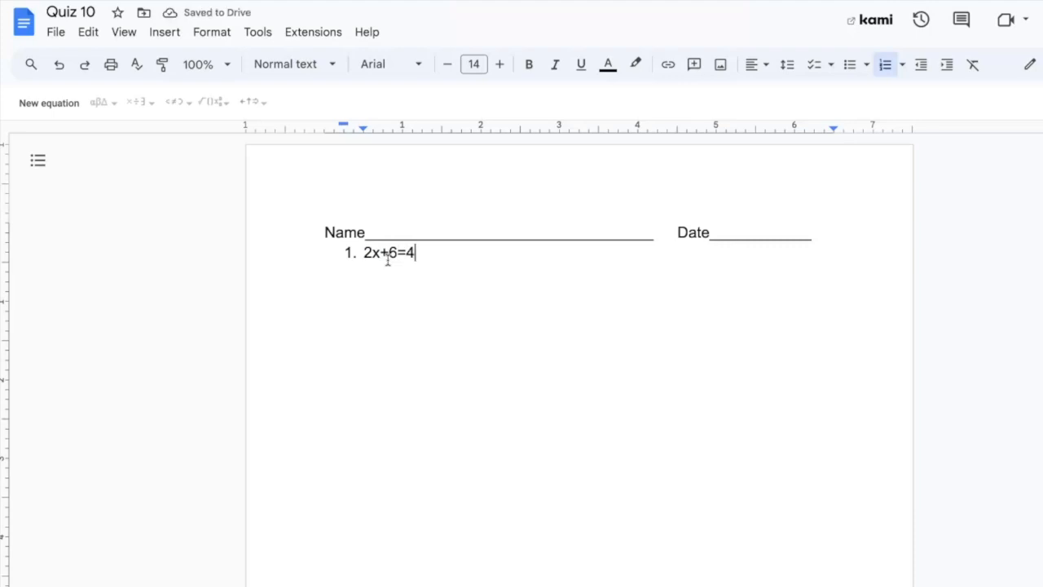
Step: Add a second numbered item containing the equation 2x + 6 = 4, and exit the equation
key(Return)
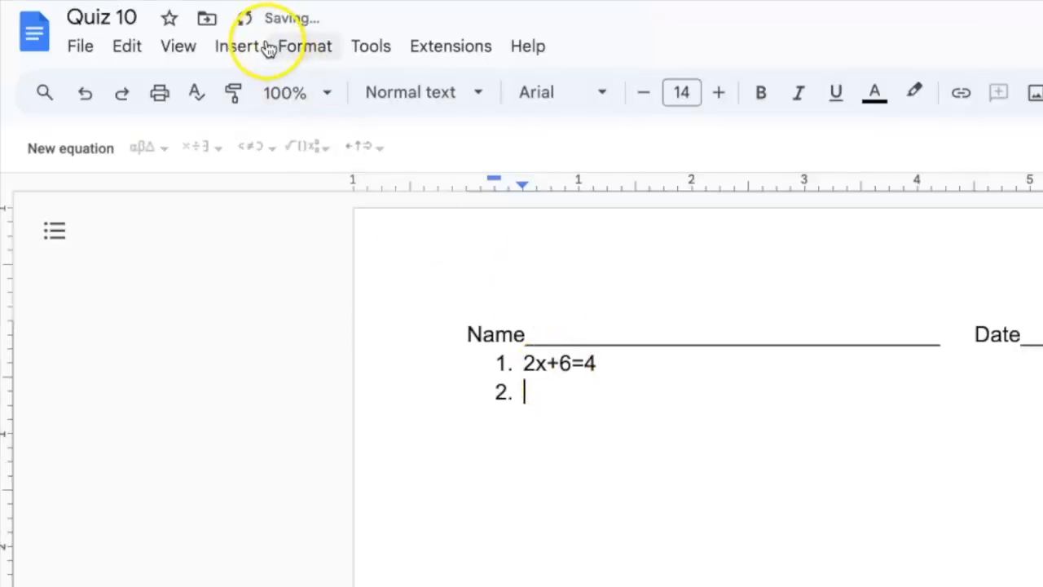
click(178, 33)
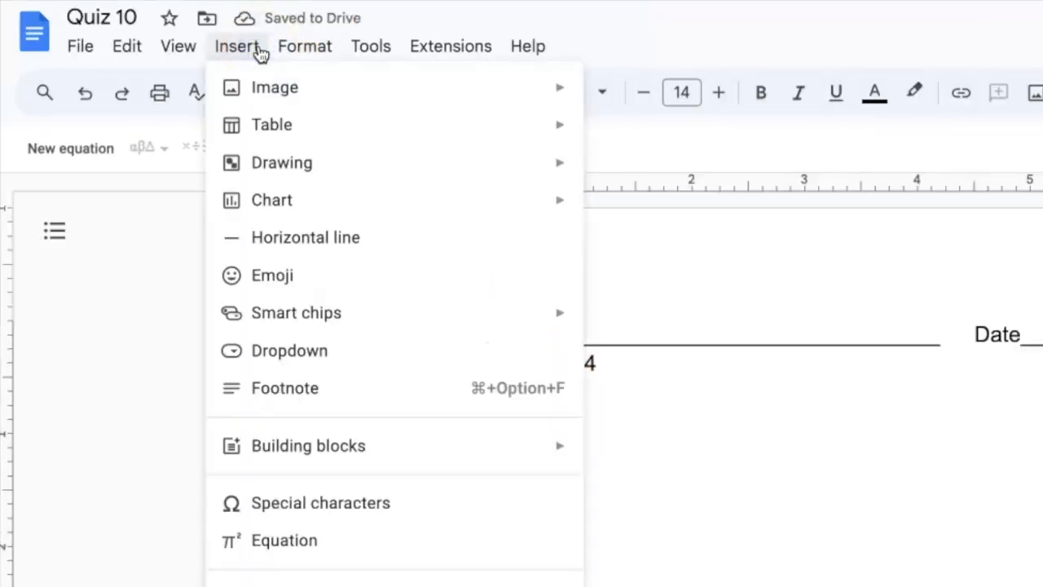
click(308, 537)
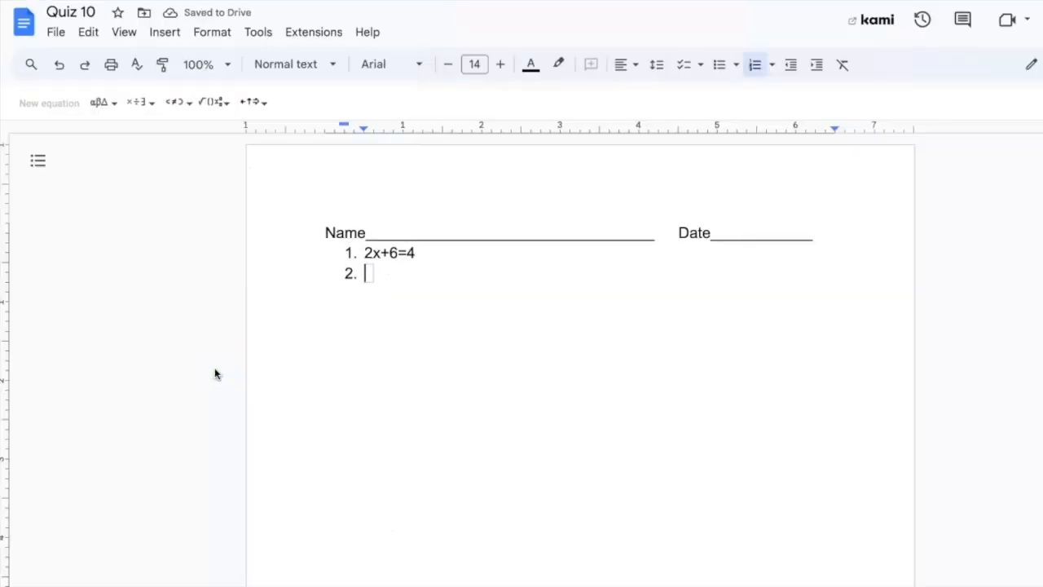
text(2x +)
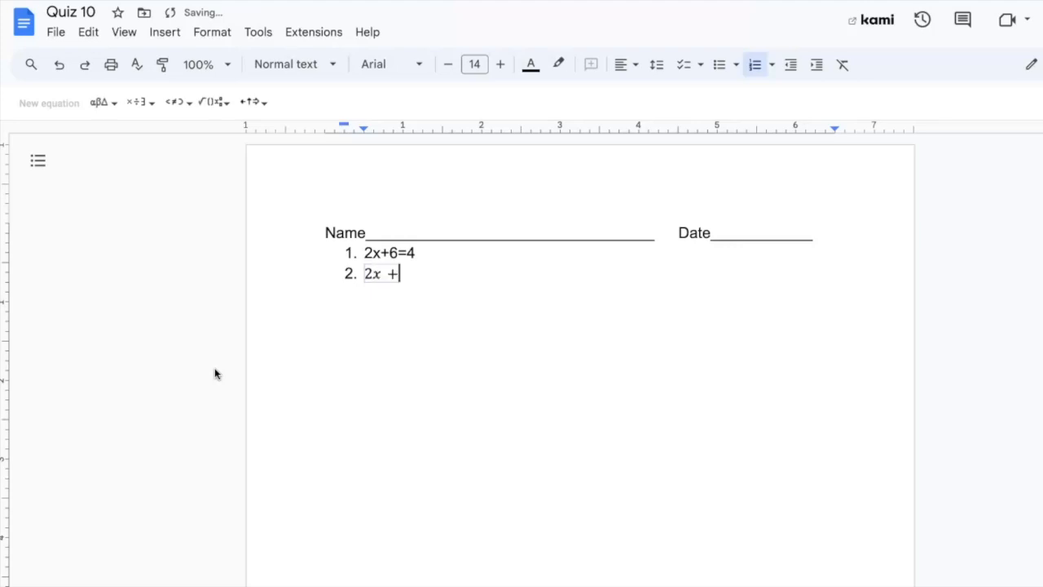
text( 6 = 4)
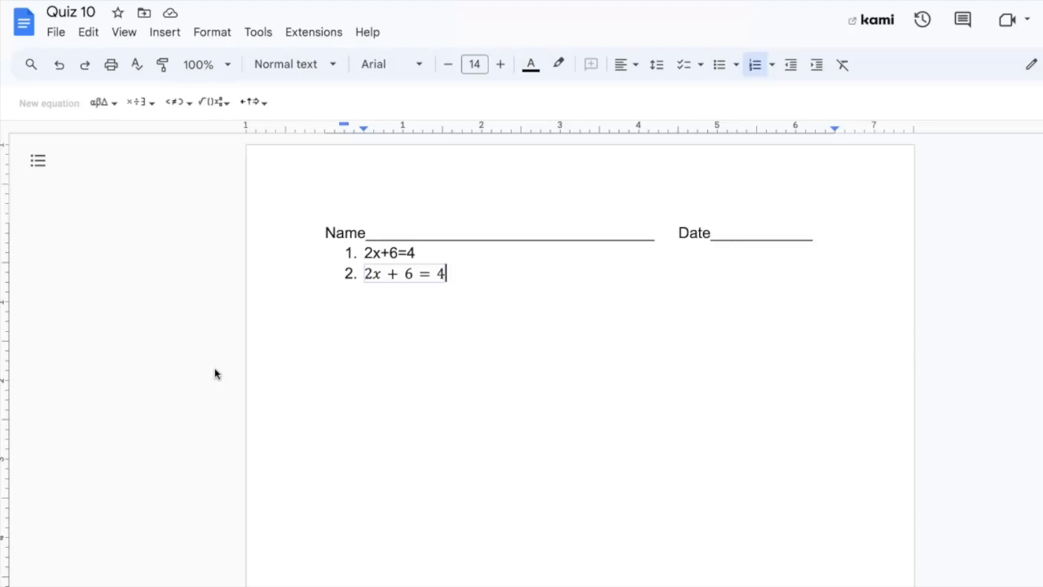
key(Right)
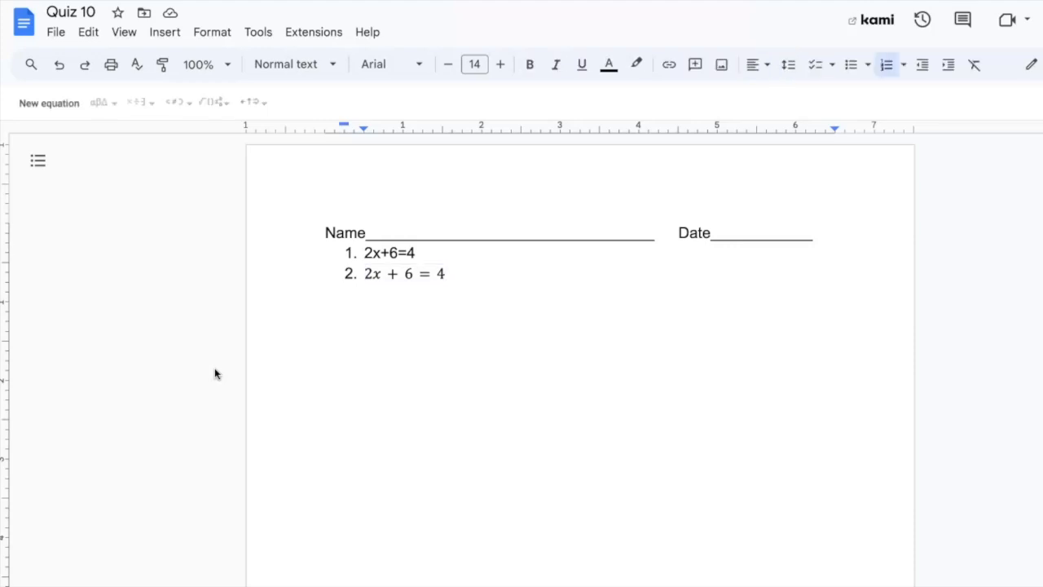
Step: Add a third numbered item and insert an empty equation in it
key(Return)
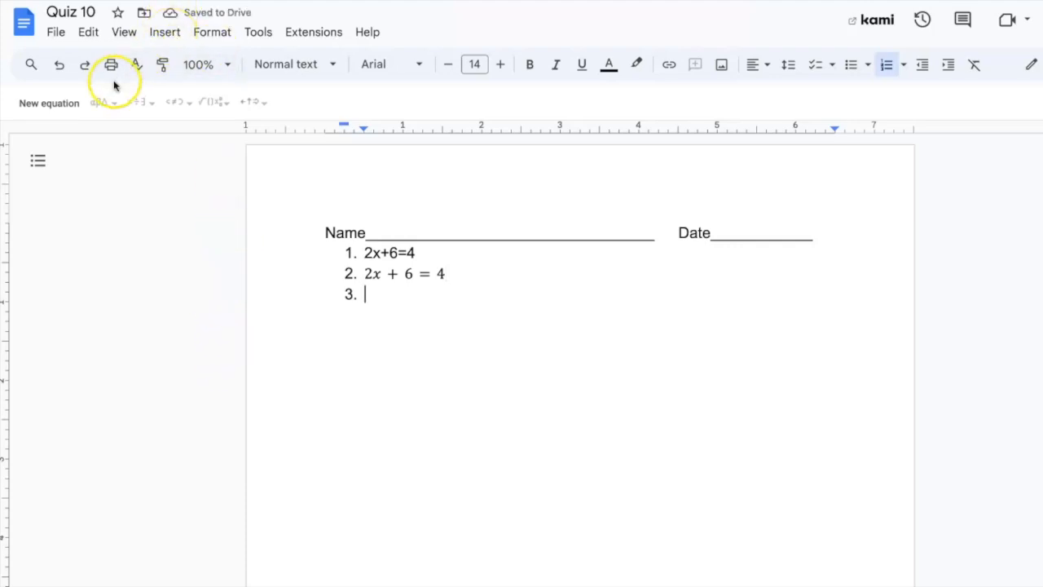
click(65, 111)
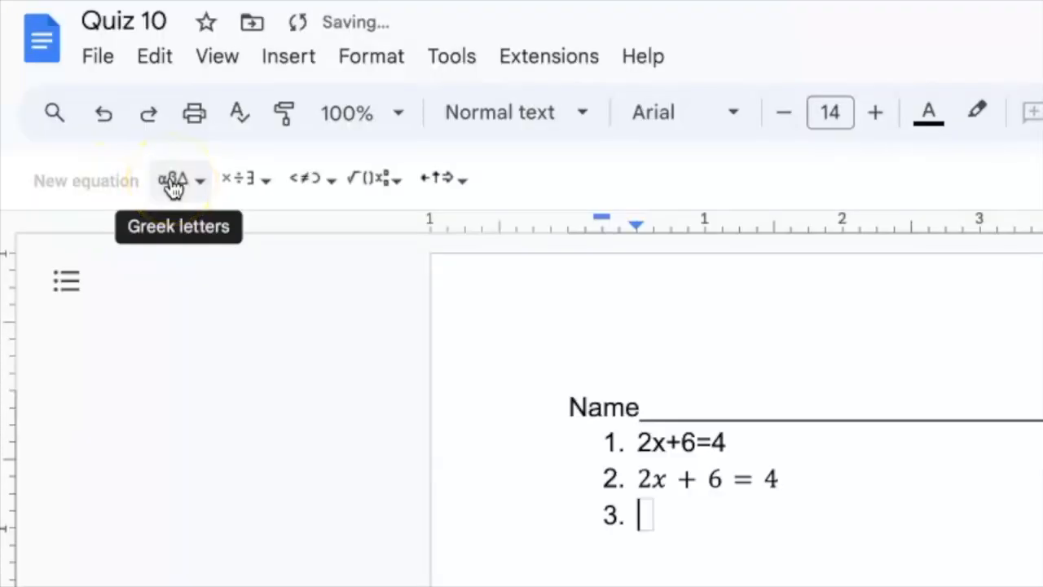
click(173, 183)
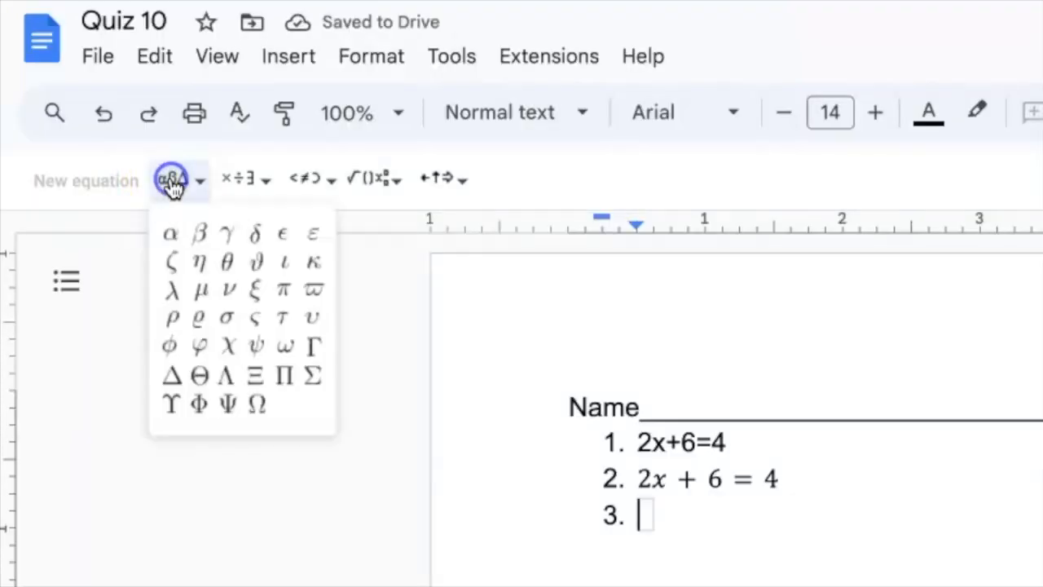
click(241, 181)
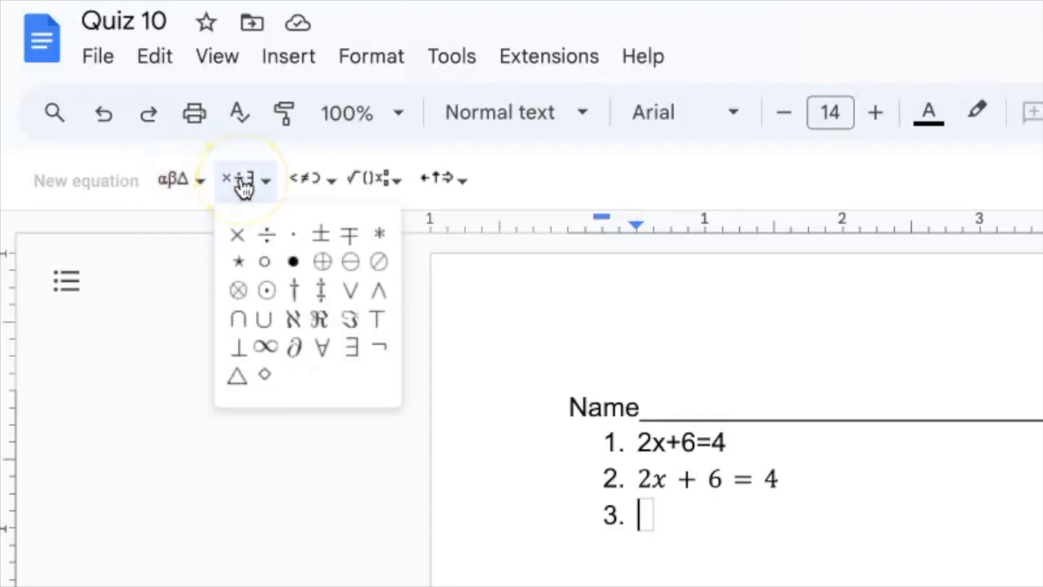
click(263, 239)
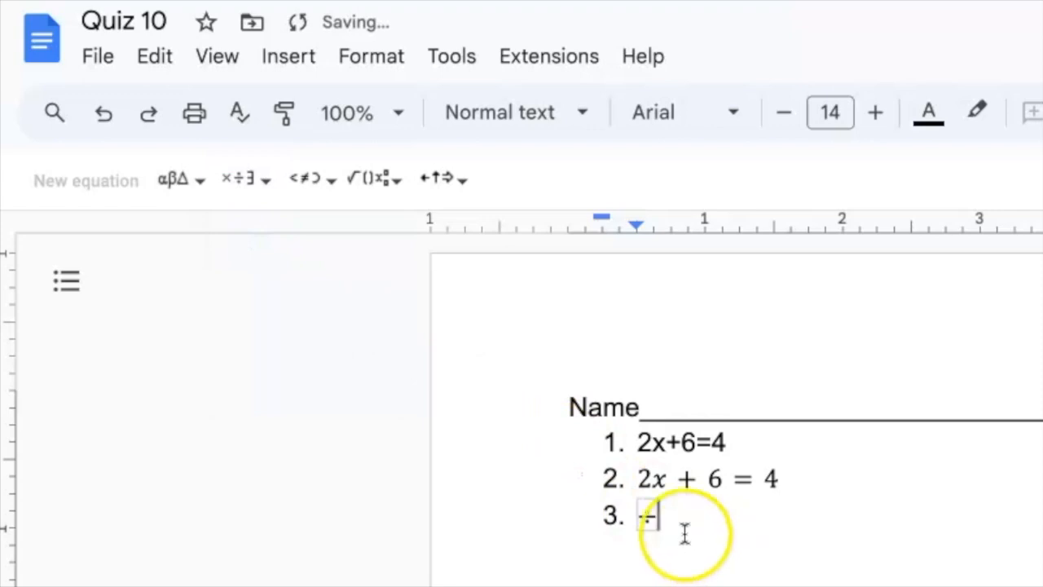
key(BackSpace)
click(318, 190)
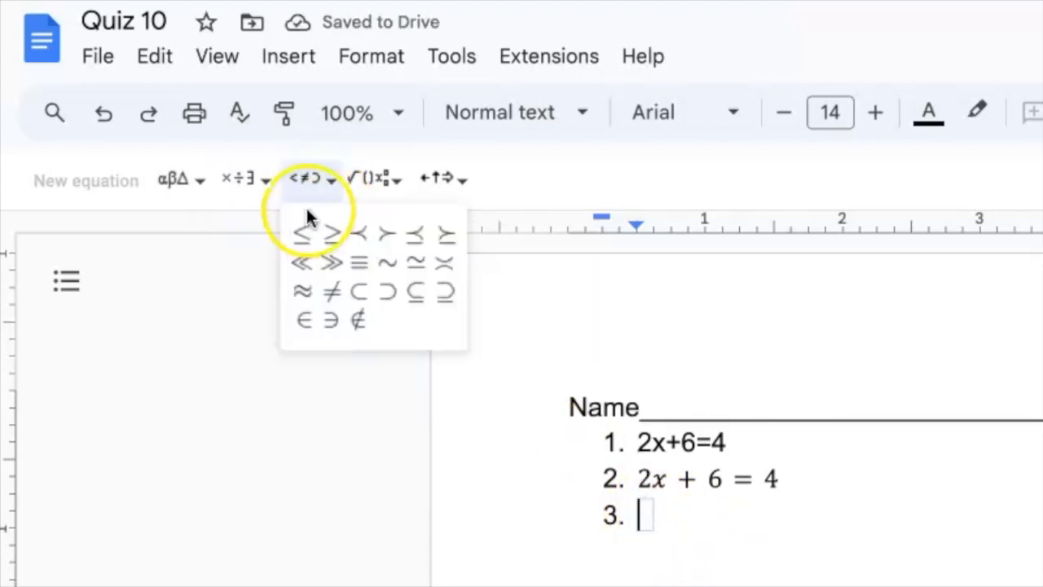
Step: Build the equation 1/2 − 3x = 9 in item 3, using a stacked fraction for 1/2, and exit the equation
click(368, 192)
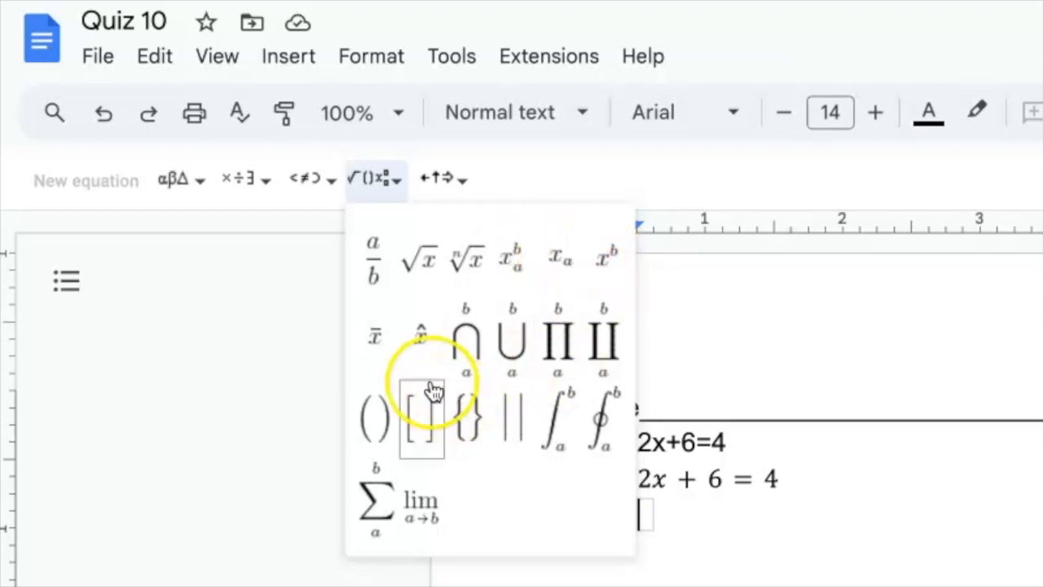
click(370, 276)
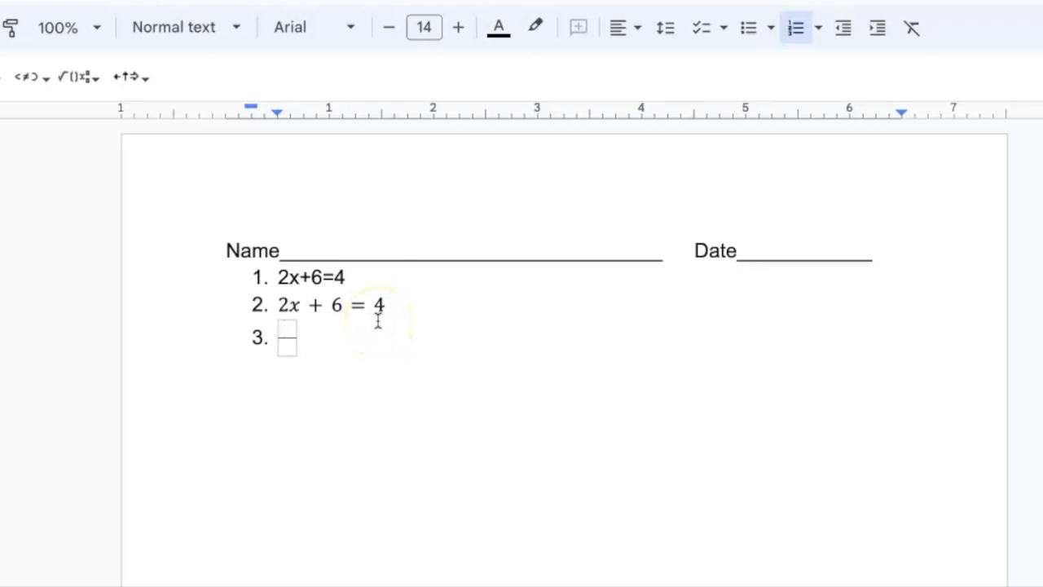
text(1)
key(Down)
text(2)
key(Right)
text(-3)
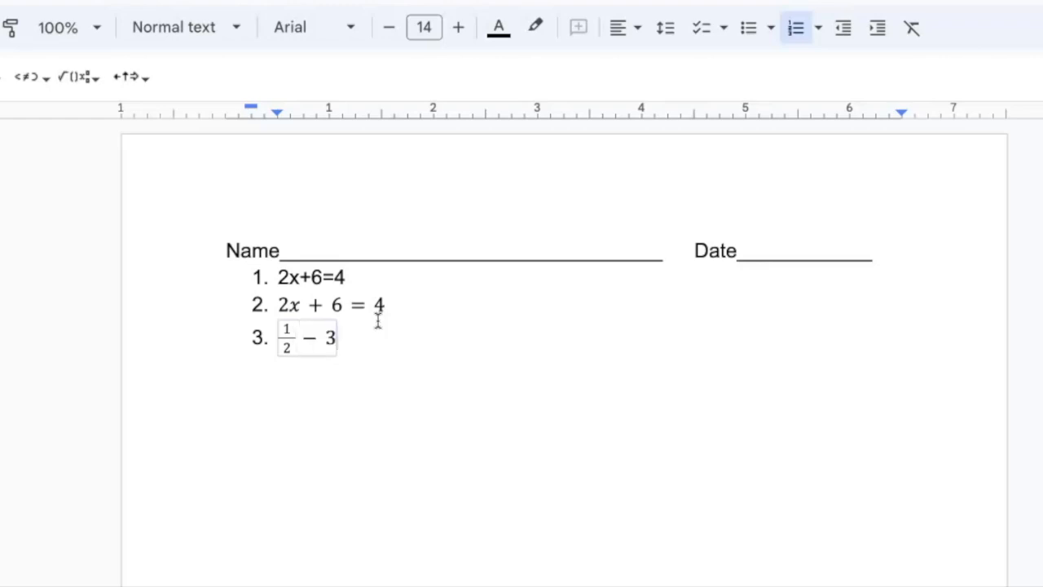
text(x=9)
key(Return)
scroll(377, 321, up, 1)
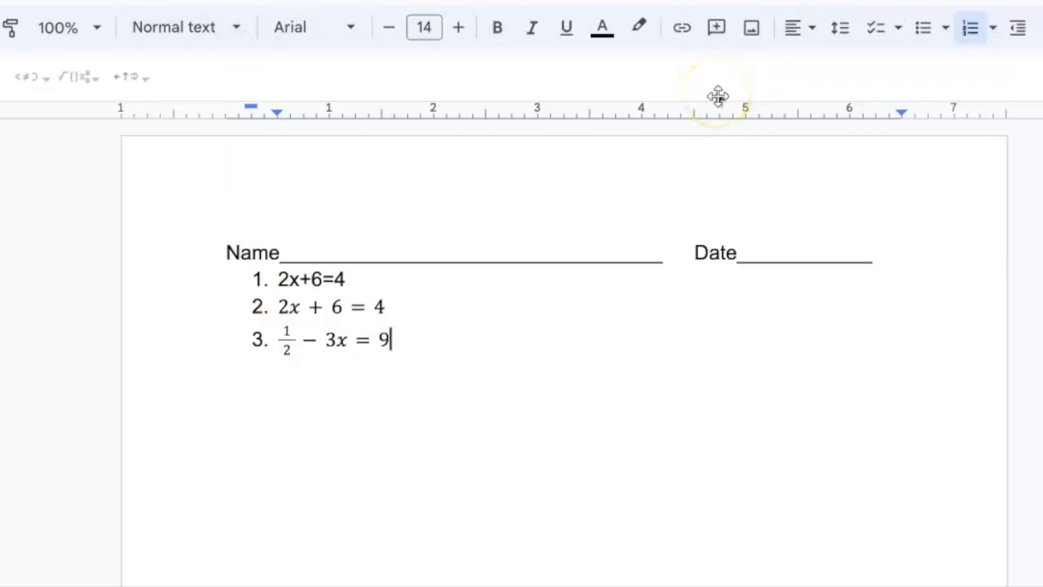
scroll(450, 350, down, 1)
Step: Add a fourth numbered item with an empty equation, followed by x^3 as ordinary text outside it
key(Return)
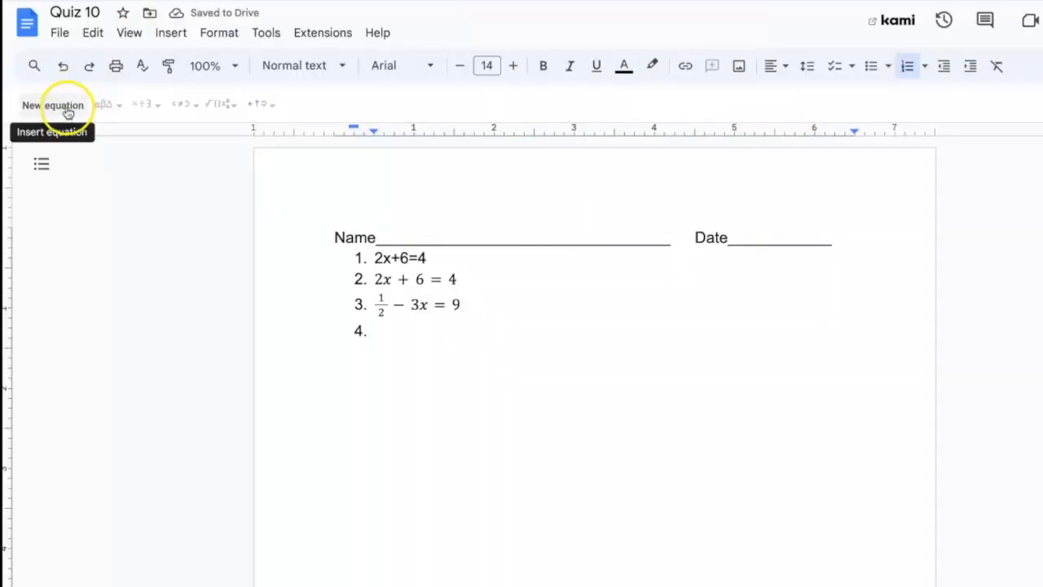
click(73, 116)
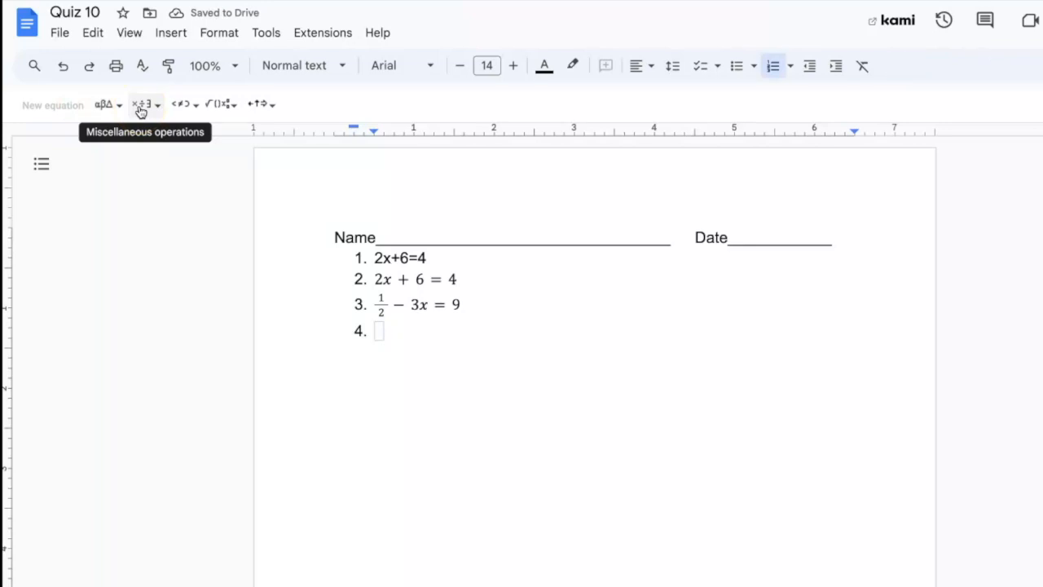
key(Right)
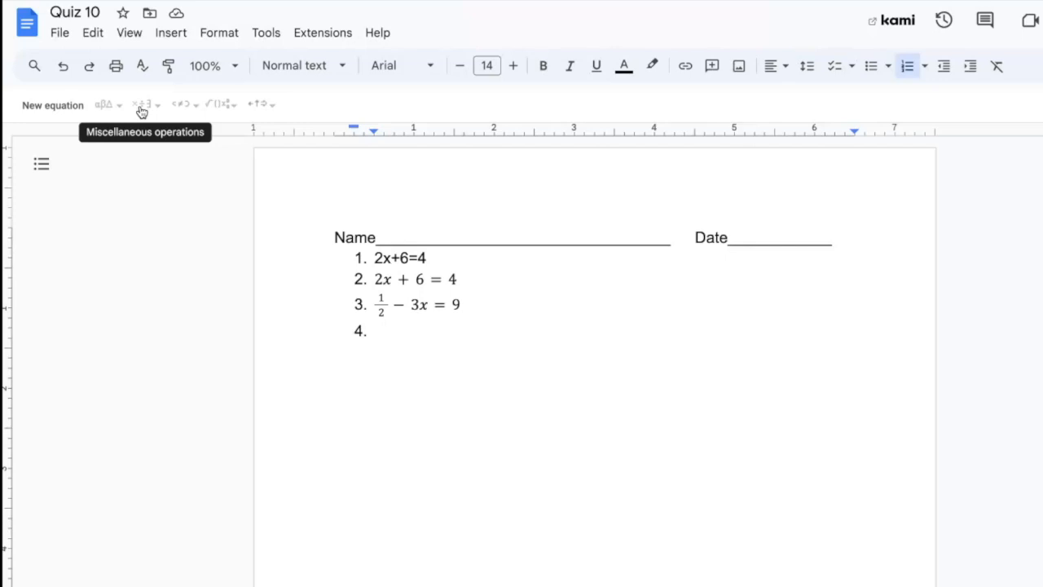
text(x^3)
Step: Add a fifth numbered item with a new equation containing x raised to the power 3
key(Return)
click(49, 103)
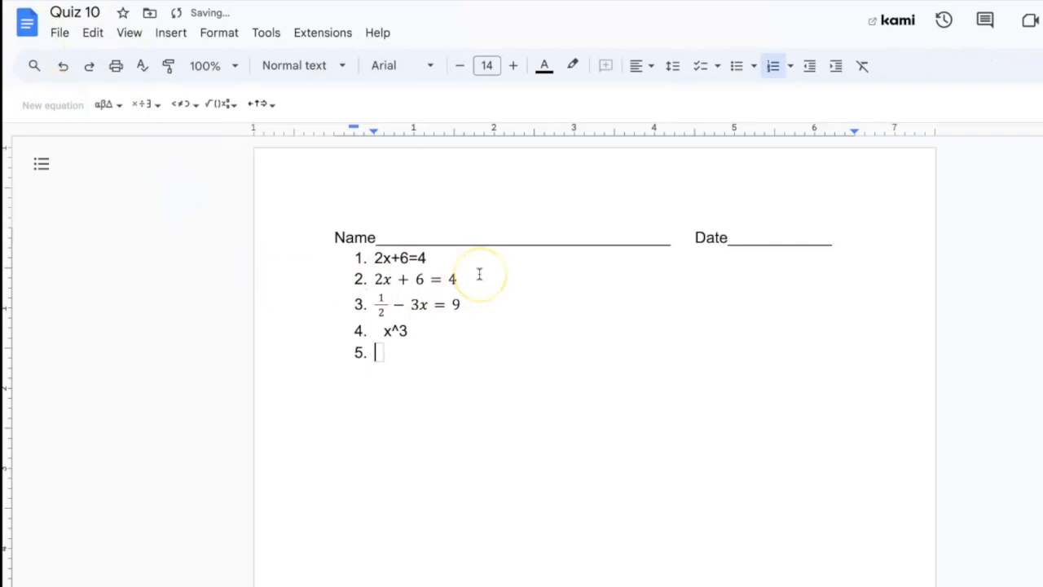
text(x^)
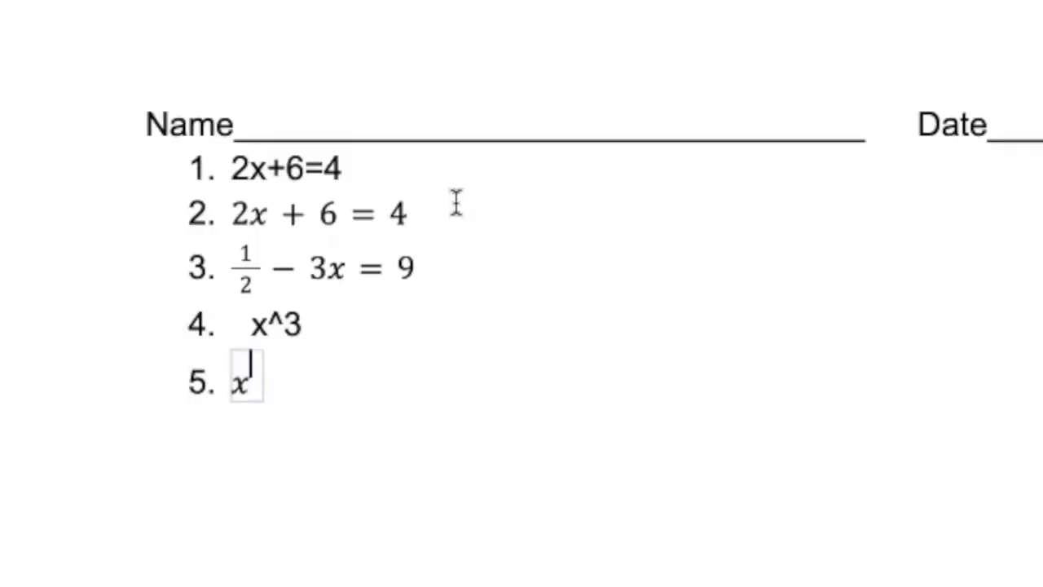
text(3)
text(937409870)
key(BackSpace)
key(BackSpace)
key(BackSpace)
key(BackSpace)
key(BackSpace)
key(BackSpace)
key(BackSpace)
key(BackSpace)
key(BackSpace)
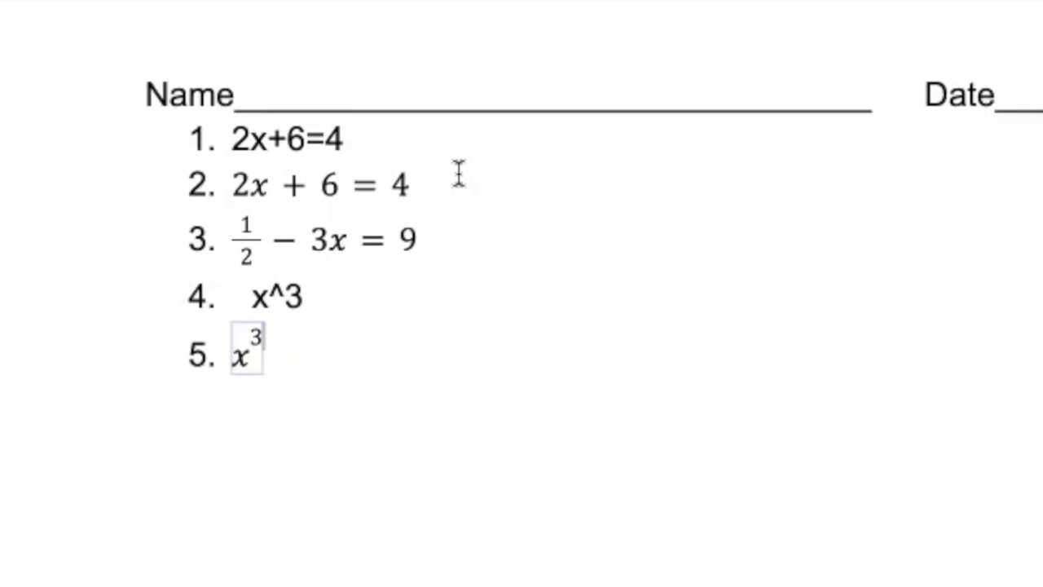
Step: Extend the equation in item 5 with + 8x outside the exponent, and exit the equation
key(Right)
text(+8c)
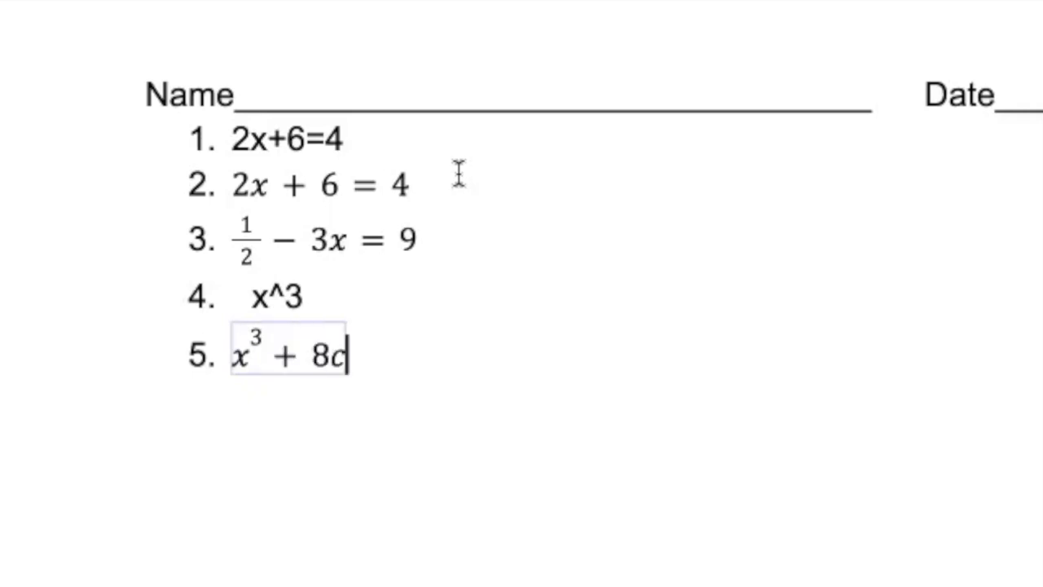
key(BackSpace)
text(x)
key(Right)
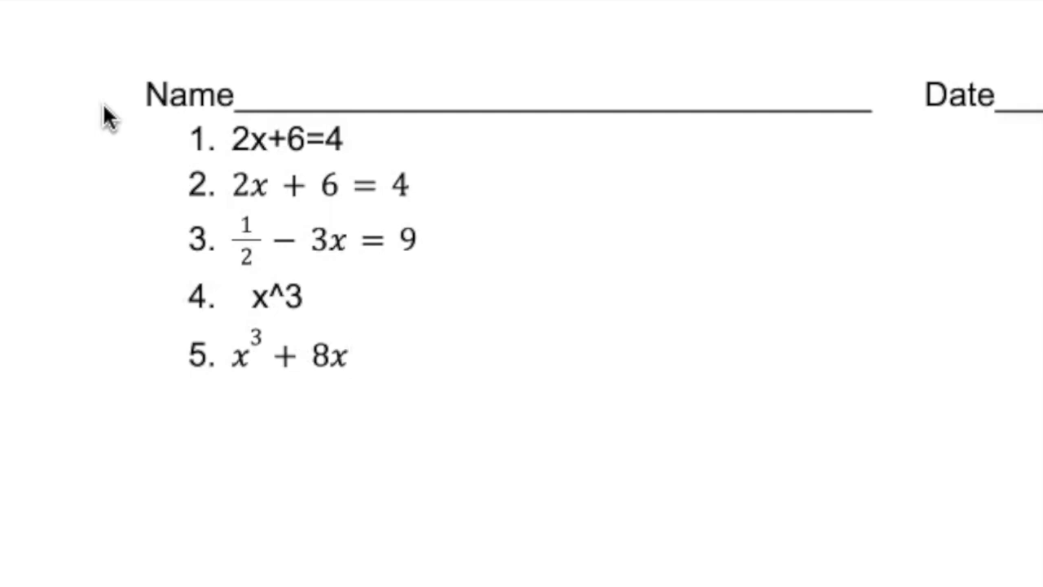
Step: Paste the copied image of x³ + 8x at the end of item 5 and select it
click(651, 321)
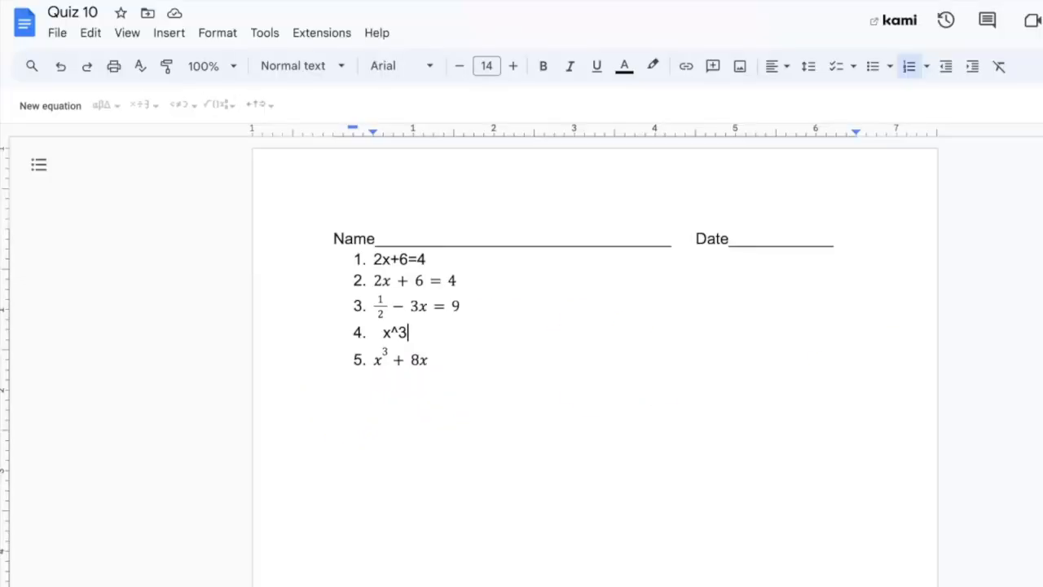
right_click(703, 491)
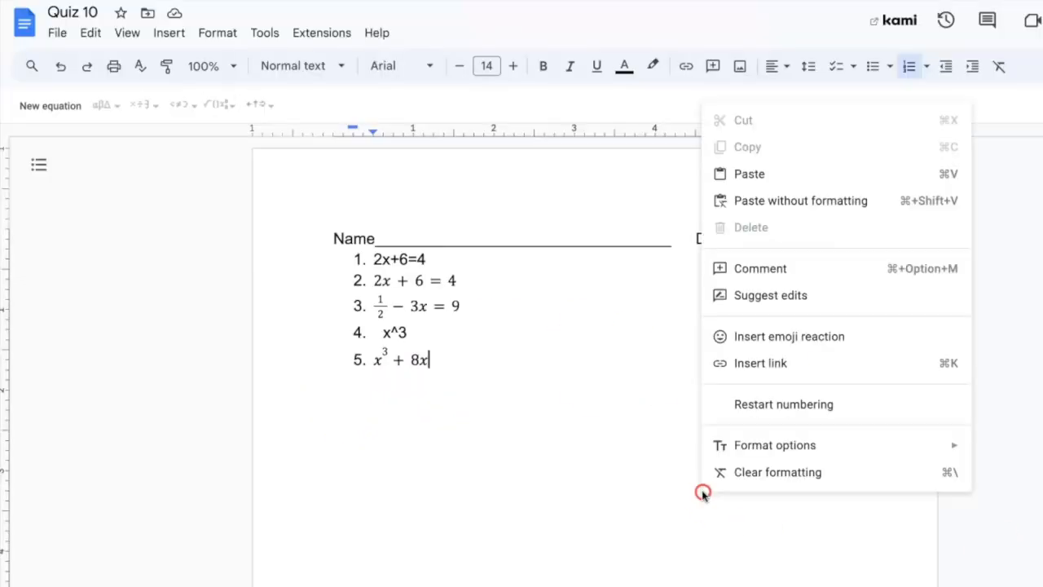
click(772, 180)
click(530, 372)
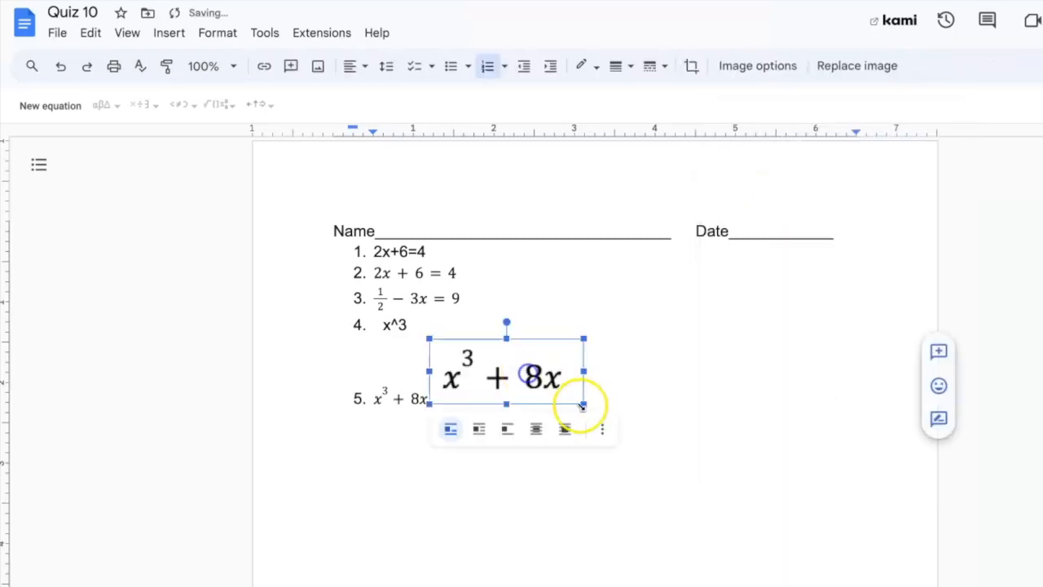
Step: Set the pasted equation image in front of the text and move it into the blank area to the right of items 4 and 5
click(563, 429)
drag(528, 386, 682, 354)
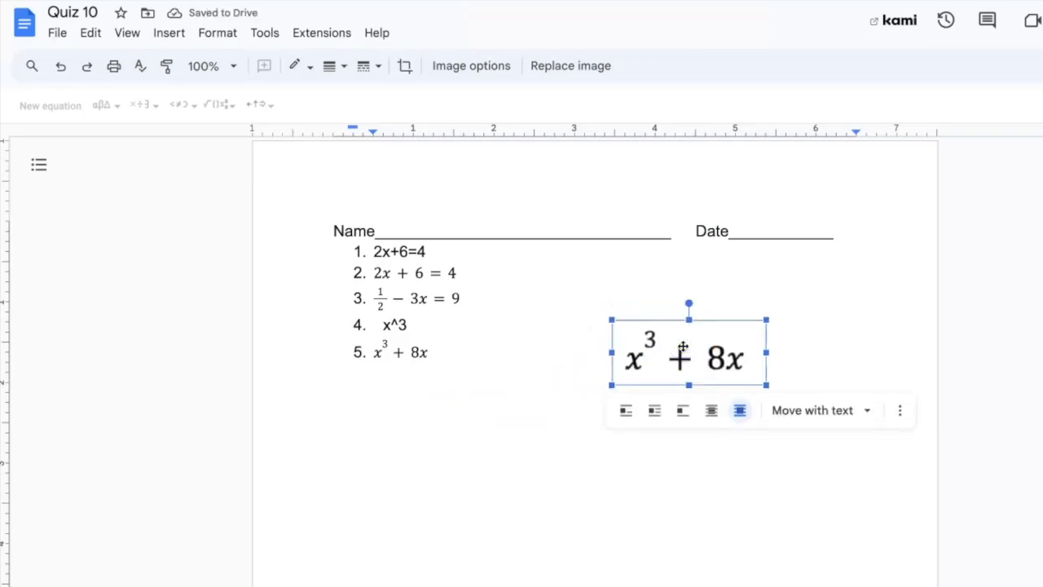
scroll(443, 302, down, 1)
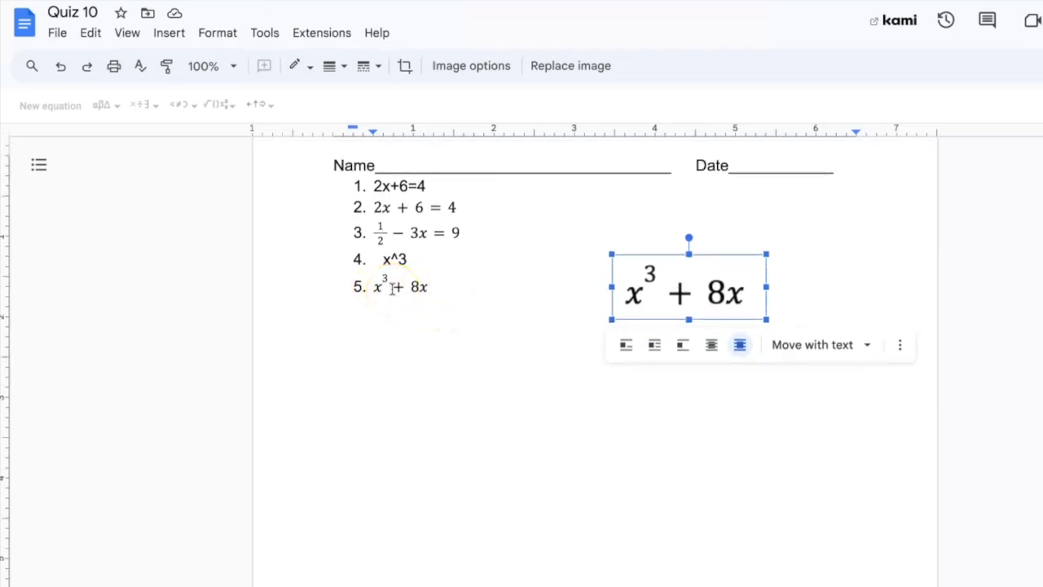
drag(532, 338, 723, 287)
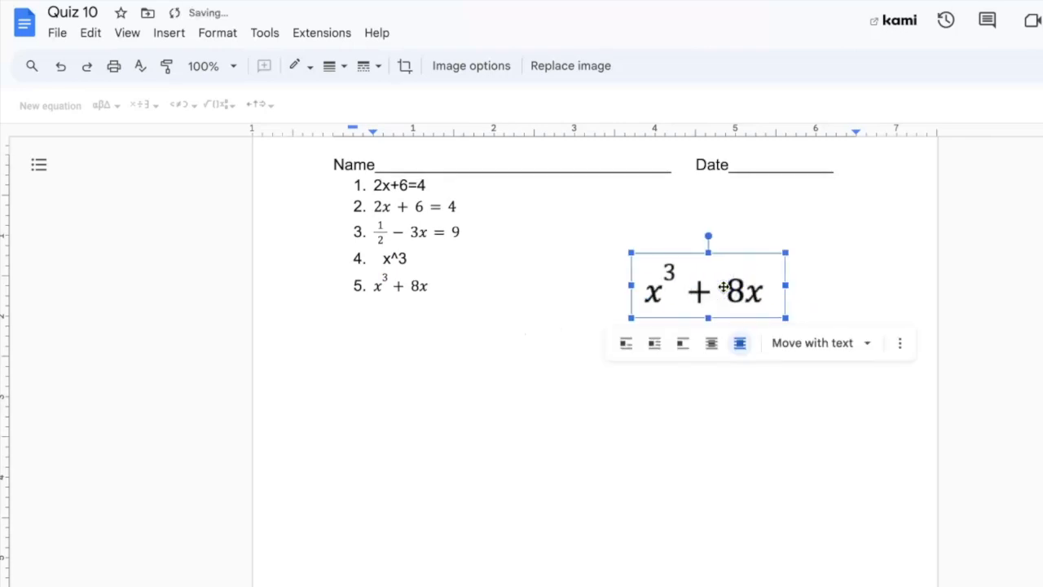